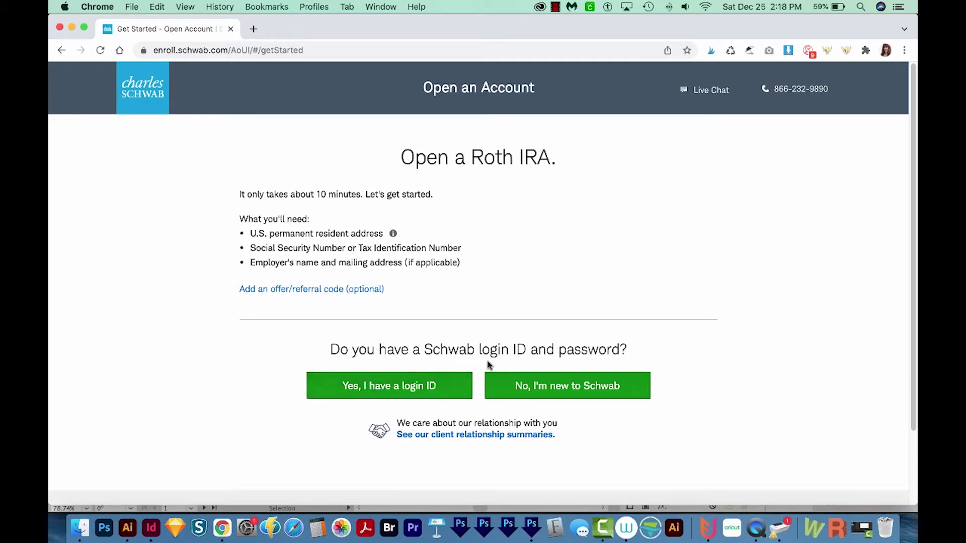
Start a new-client application and enter the applicant's name and e-mail address.
left_click(572, 391)
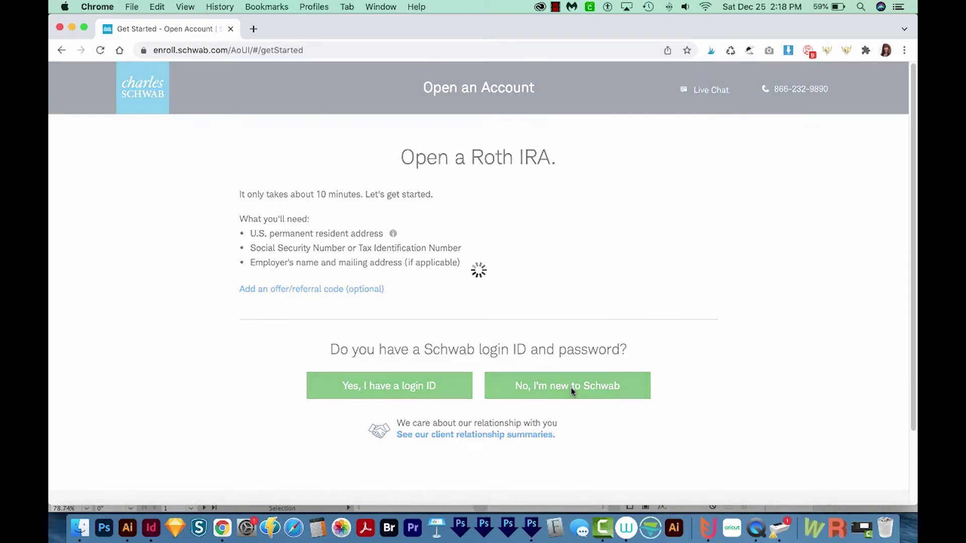
left_click(349, 236)
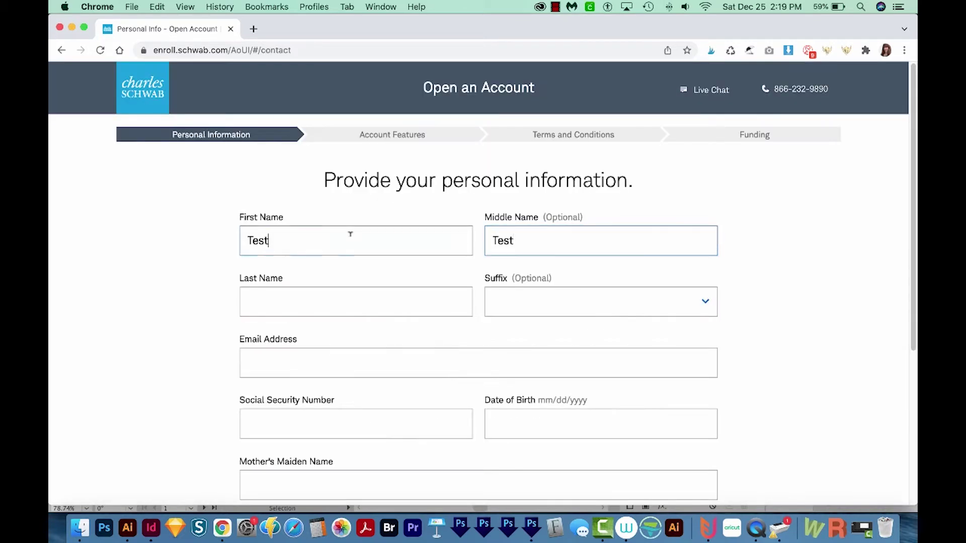
left_click(550, 243)
left_click(432, 302)
type("Test")
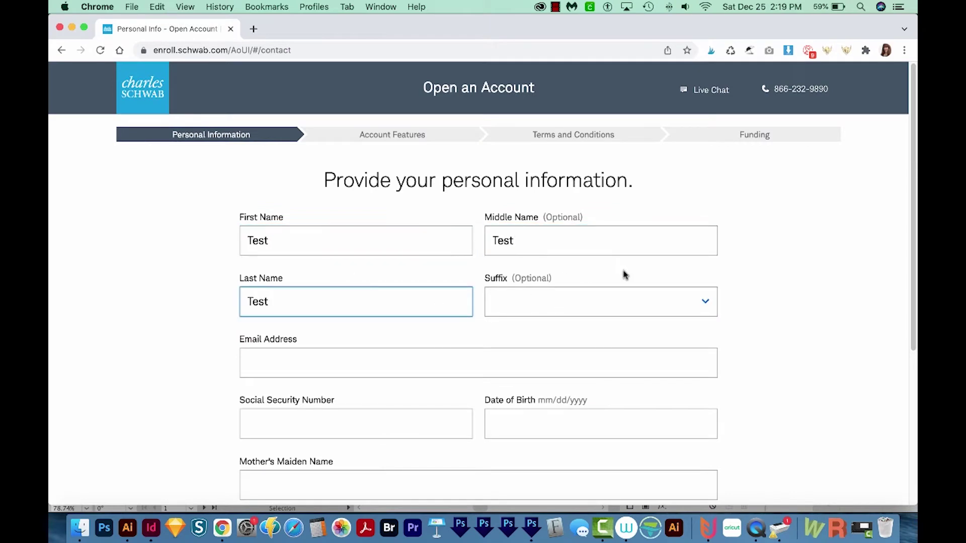
key("Tab")
key("Tab")
type("test@test.com")
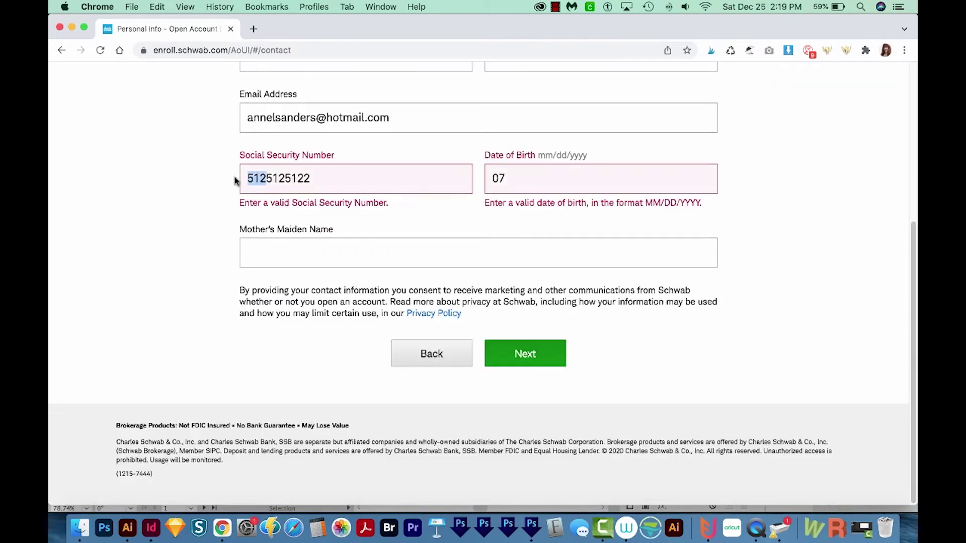
Enter the Social Security Number, date of birth and mother's maiden name, then submit.
left_click(241, 179)
type("492")
left_click(556, 200)
type("07/01/1988")
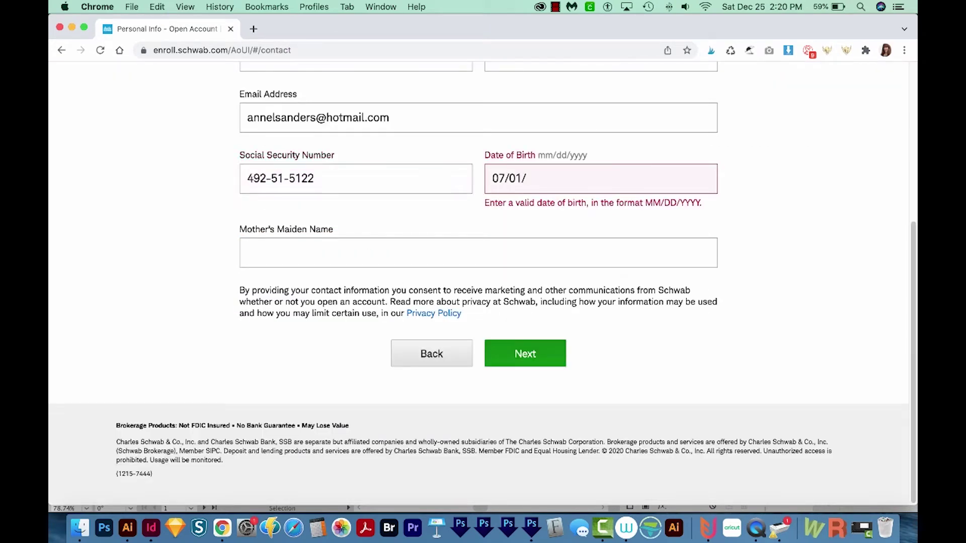
left_click(319, 257)
type("Tests")
key("Return")
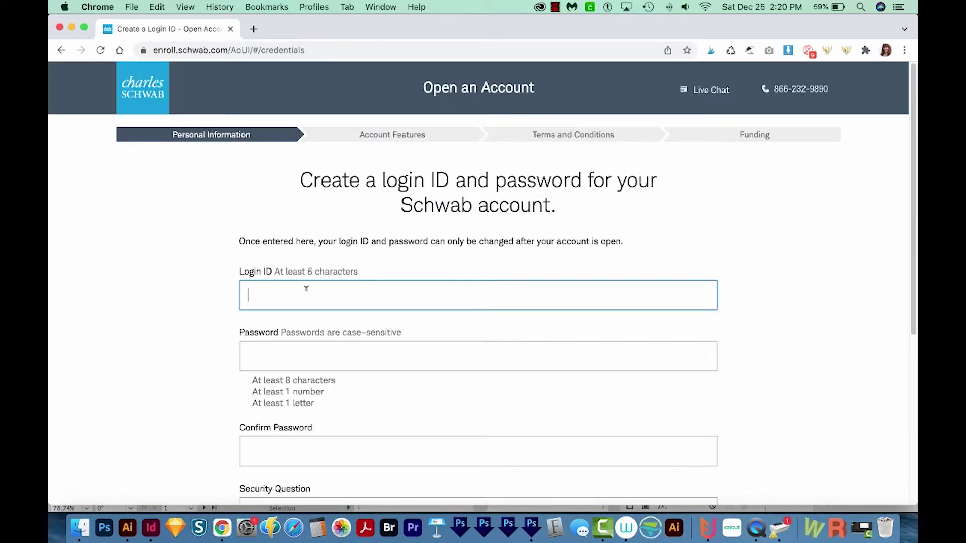
Create the login ID and enter the password twice.
type("Testtesttesty")
key("Tab")
type("••••••••••••••")
key("Tab")
scroll(298, 257, "down", 3)
type("••••••••••••••")
Choose a security question, answer it, and continue past the address and phone details.
left_click(376, 390)
left_click(378, 405)
left_click(344, 348)
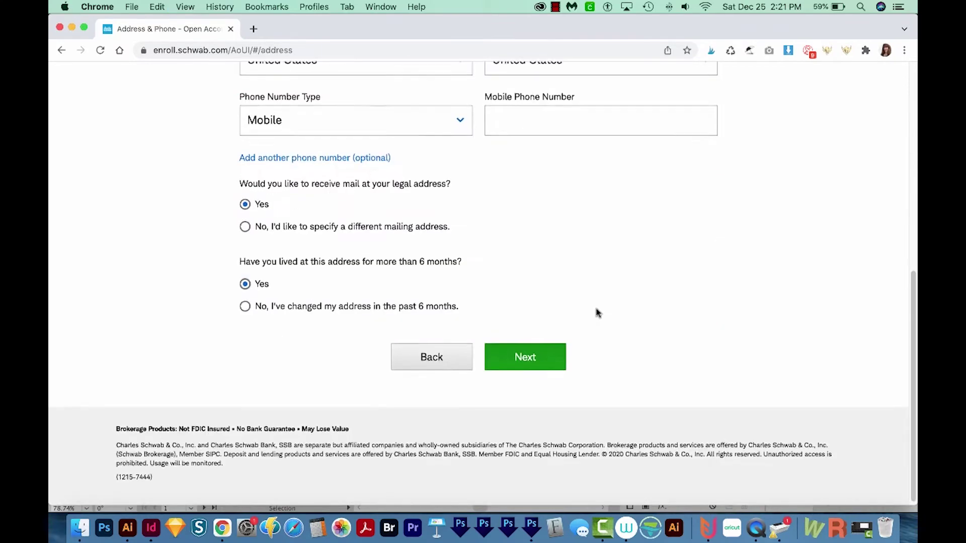
scroll(595, 312, "up", 10)
scroll(595, 312, "down", 10)
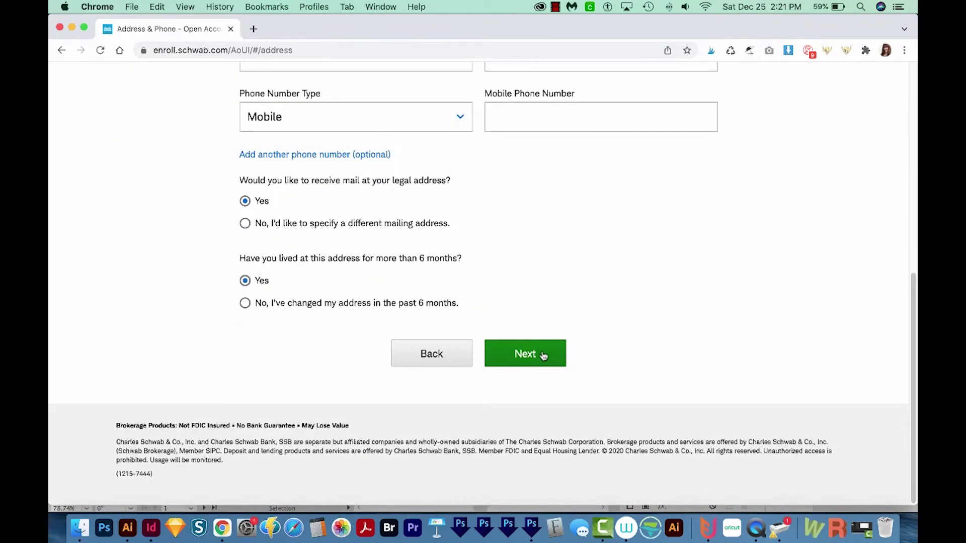
left_click(543, 353)
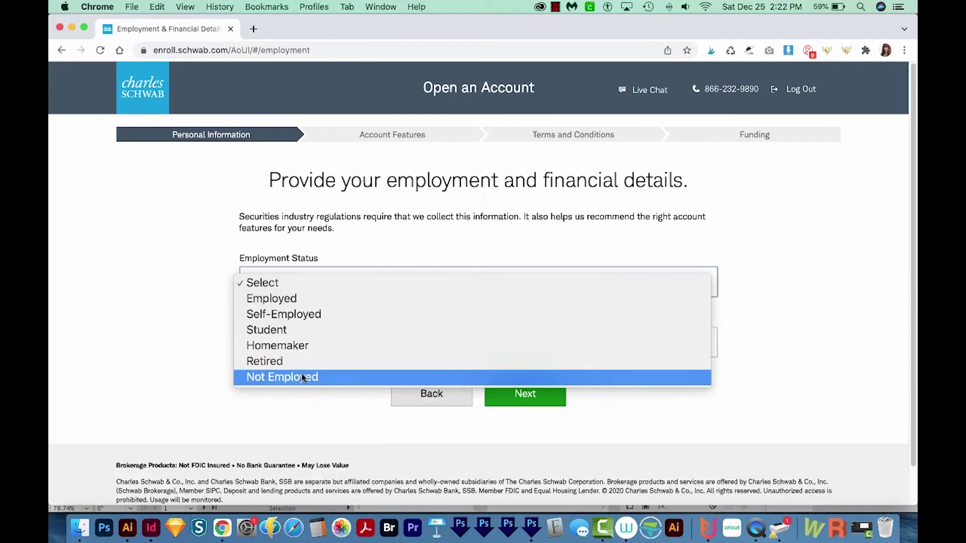
Set employment status to Not Employed with $60,000 annual income.
left_click(306, 378)
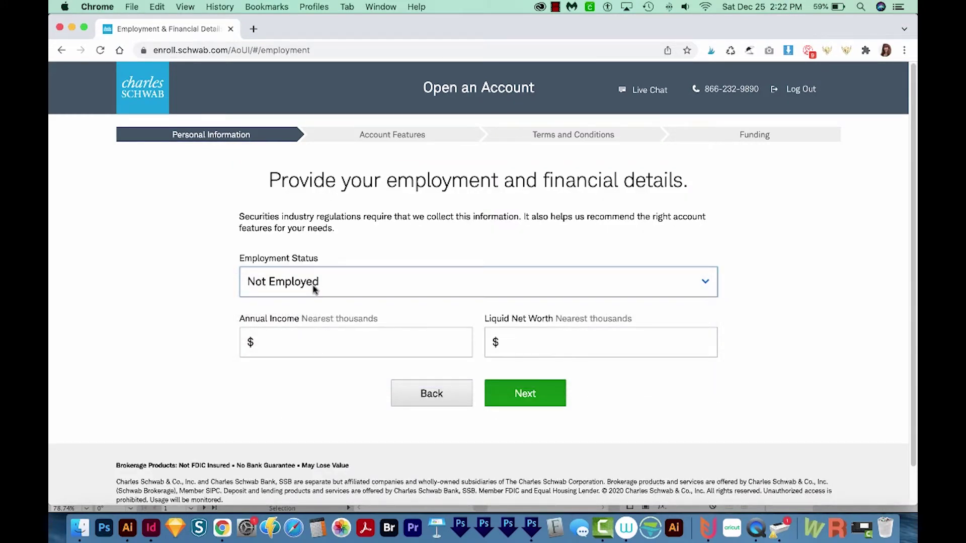
left_click(318, 346)
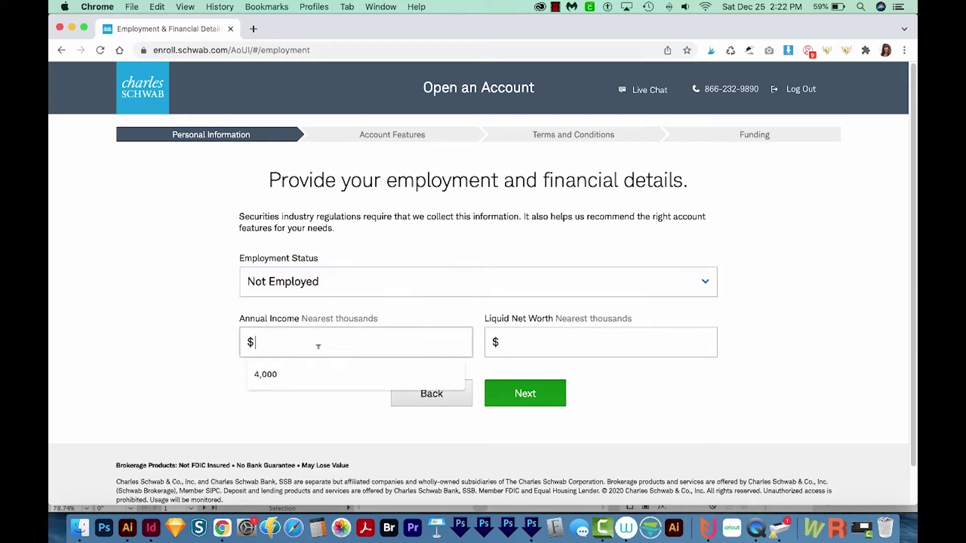
type("60000")
key("Tab")
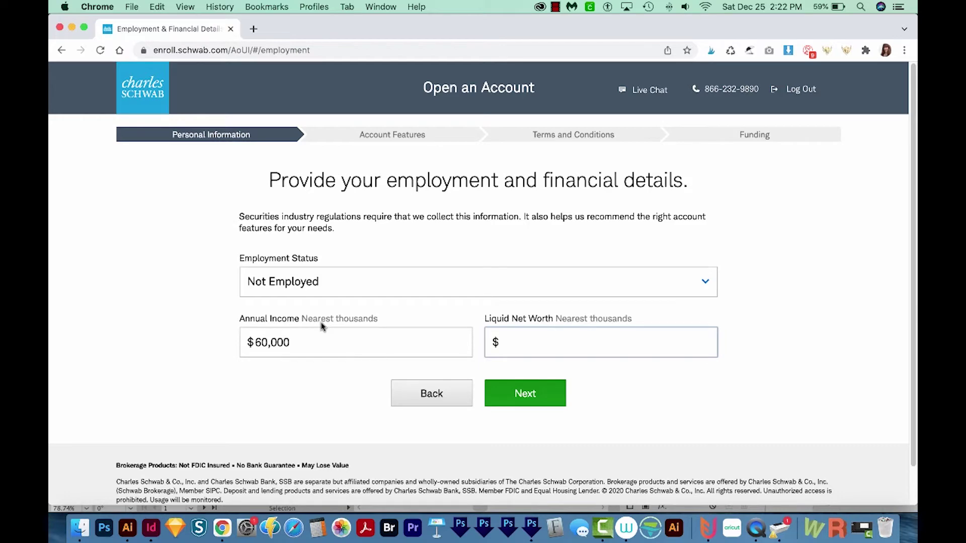
left_click(487, 398)
Answer No to the board-member question in the additional details.
left_click(246, 260)
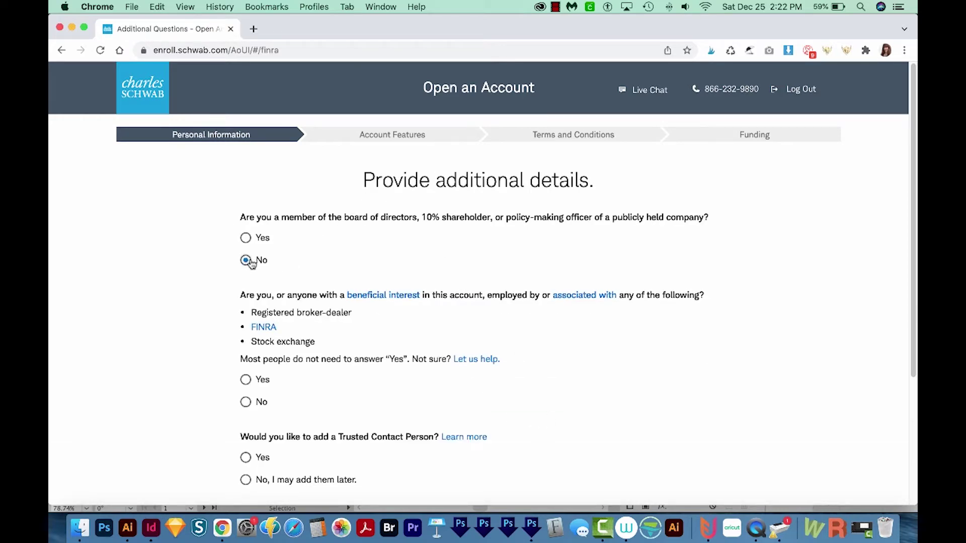
scroll(483, 319, "down", 5)
scroll(486, 320, "up", 3)
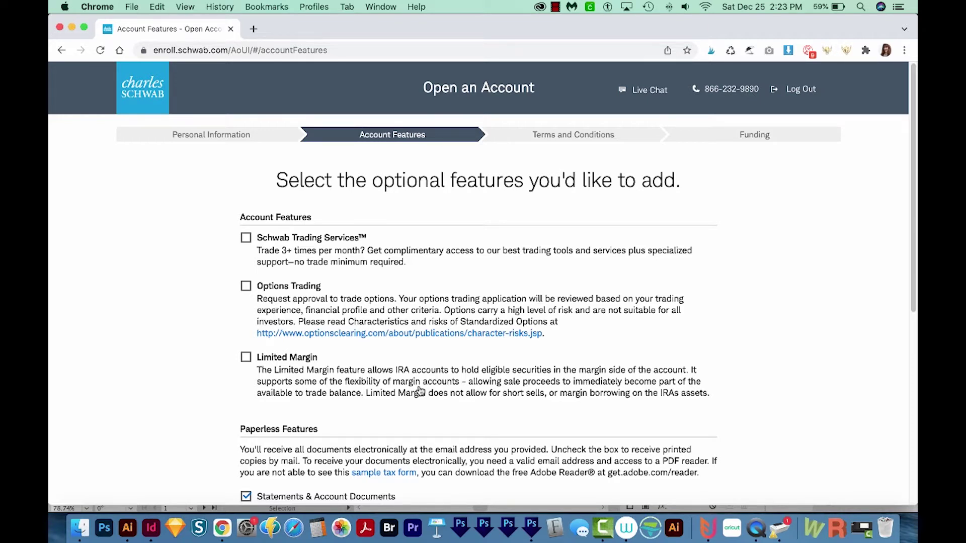
Leave the trading and margin add-ons unchecked and paperless delivery on, then continue.
scroll(367, 96, "down", 2)
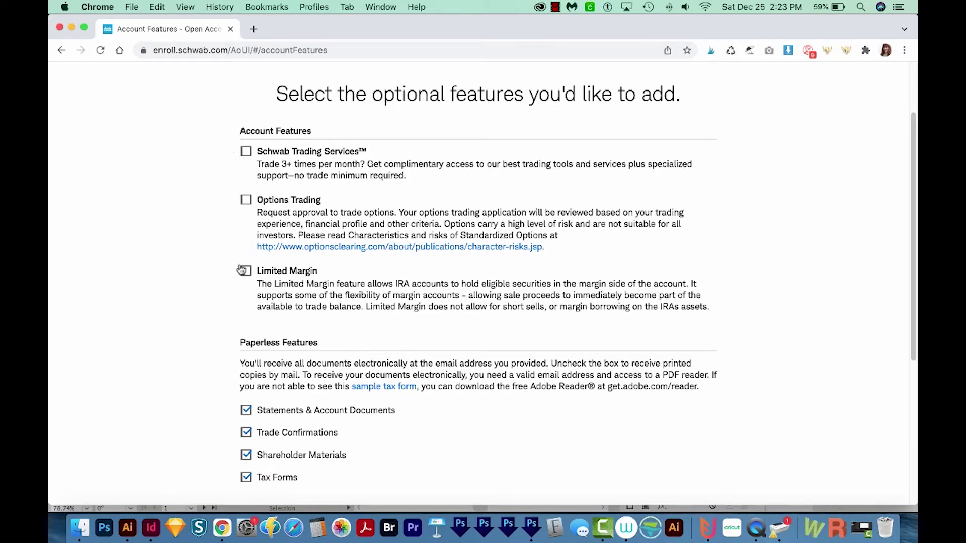
scroll(683, 277, "down", 5)
scroll(683, 278, "down", 1)
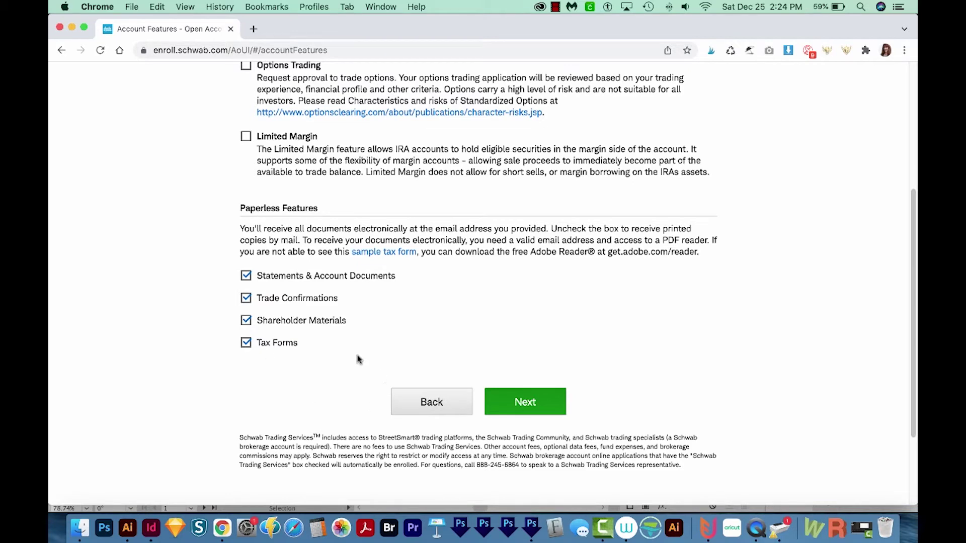
left_click(542, 413)
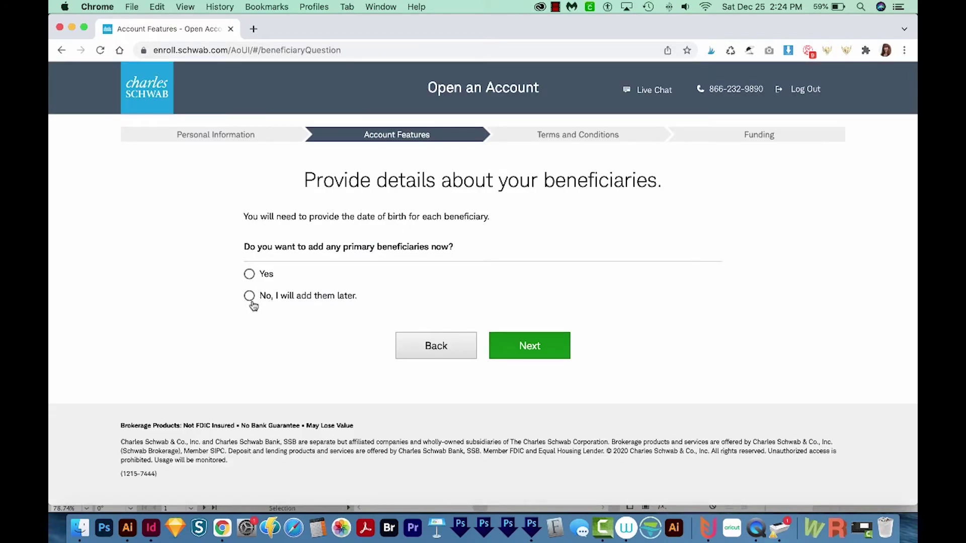
Defer adding beneficiaries and acknowledge the electronic services agreement.
left_click(250, 298)
left_click(530, 358)
left_click(273, 210)
left_click(272, 254)
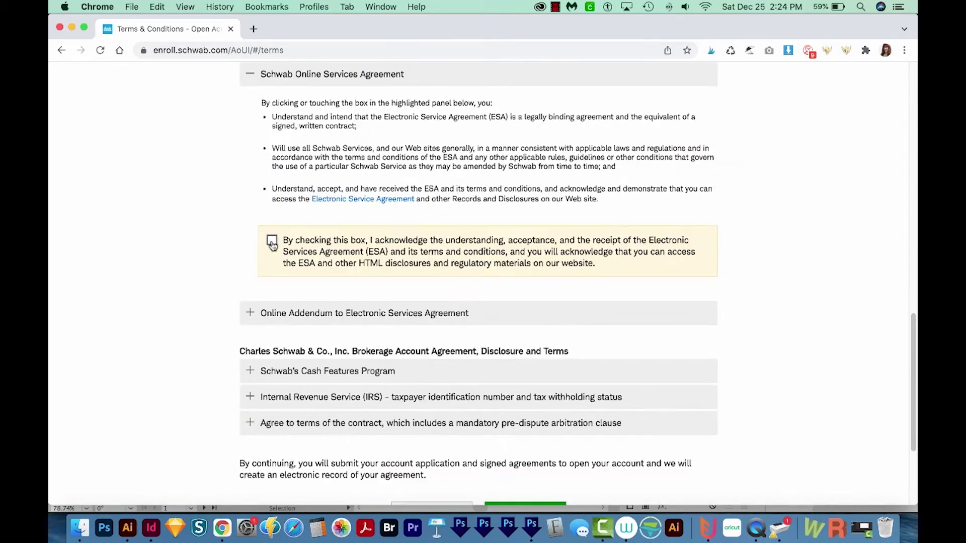
Accept the online addendum, nonprofessional status, Cash Features, tax and arbitration terms, then submit the application.
left_click(272, 241)
left_click(273, 316)
left_click(271, 403)
left_click(272, 353)
left_click(272, 132)
left_click(272, 419)
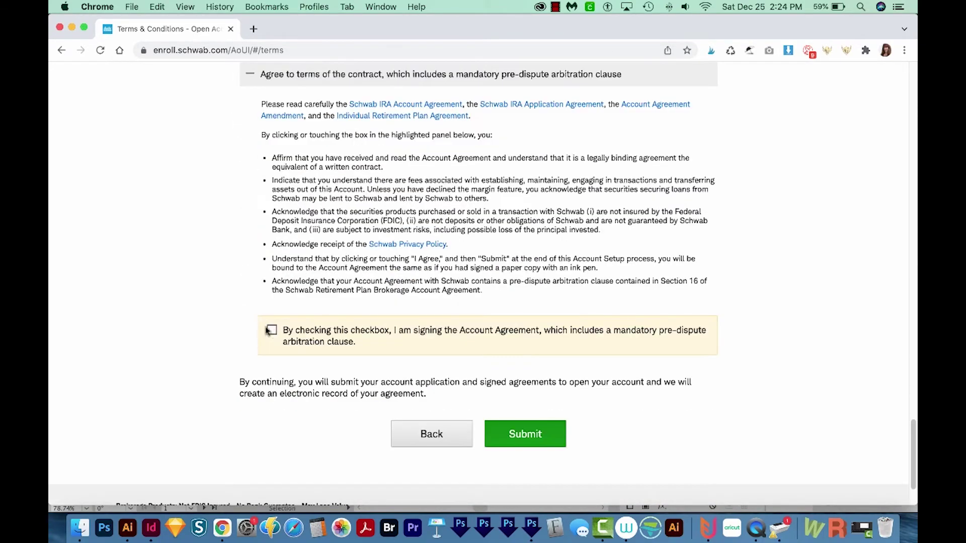
left_click(272, 330)
left_click(518, 354)
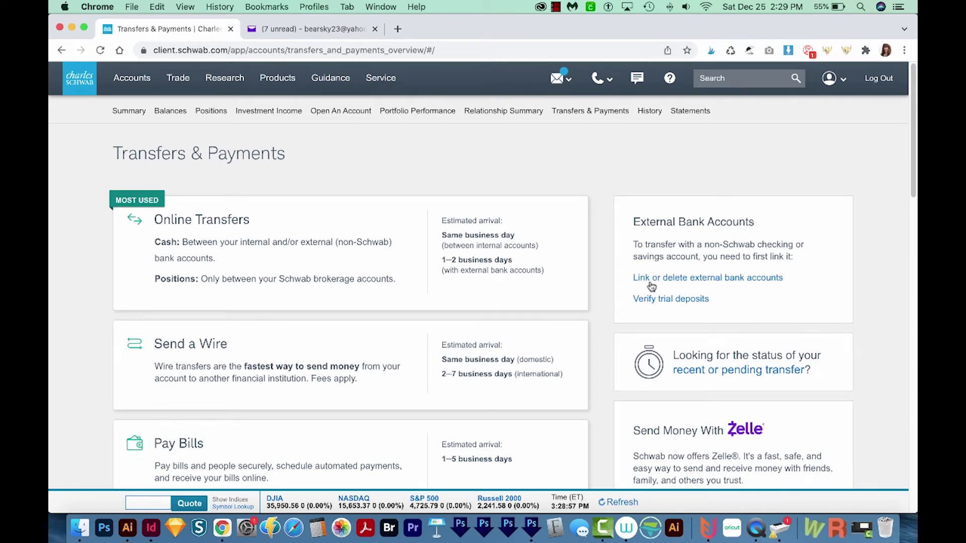
Start linking a new external bank account and choose U.S. Bank.
left_click(752, 284)
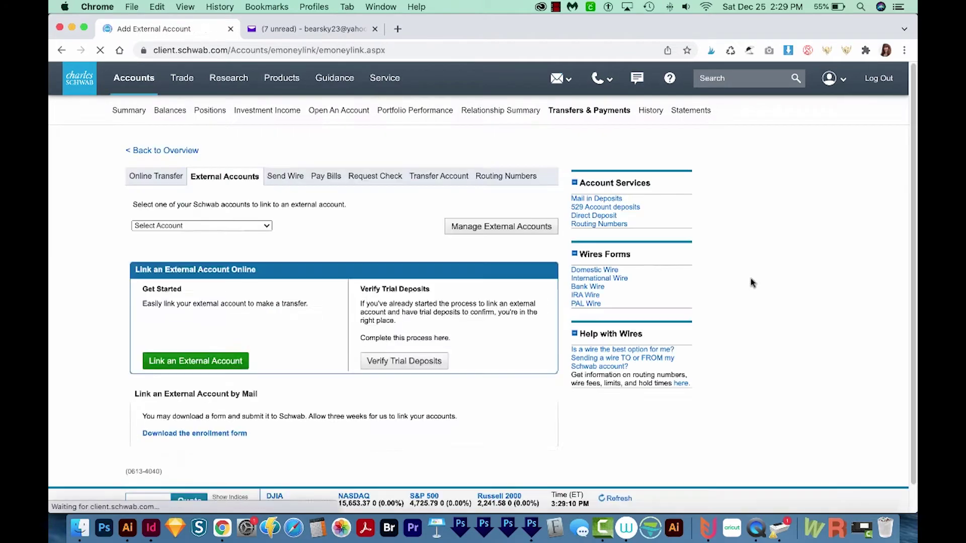
left_click(196, 368)
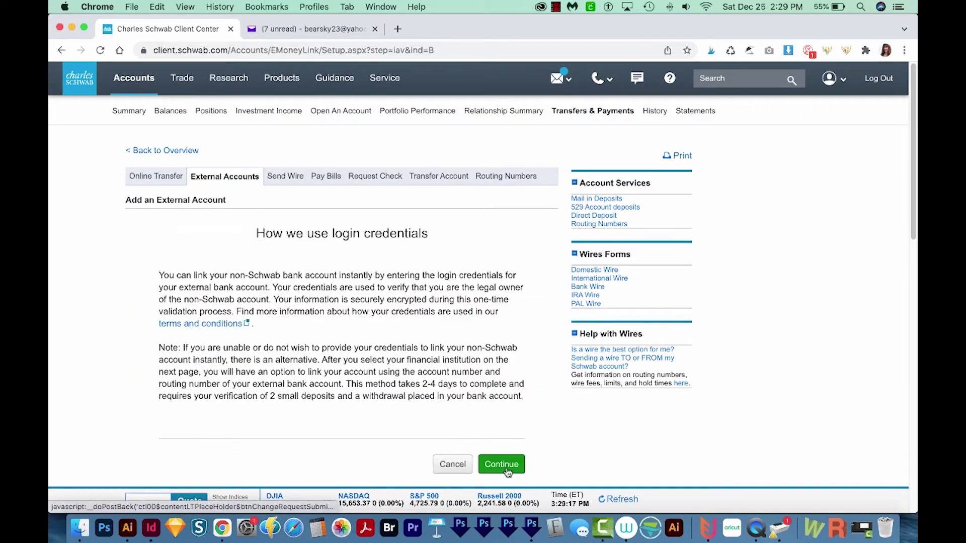
left_click(503, 464)
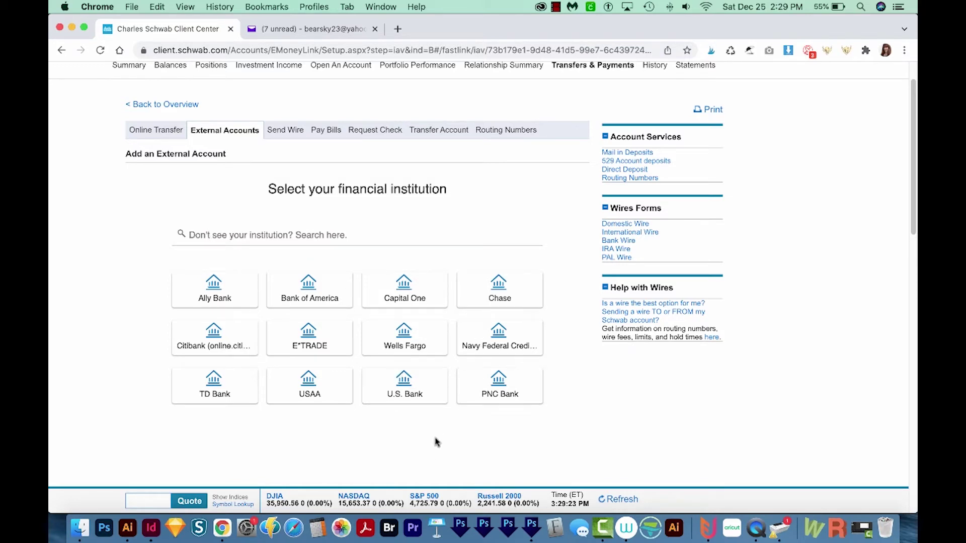
left_click(409, 391)
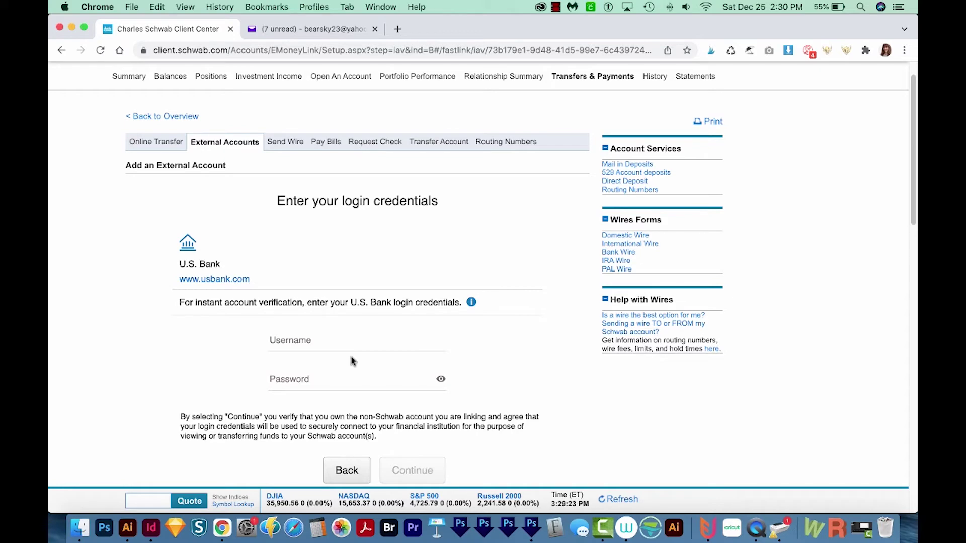
scroll(558, 405, "down", 5)
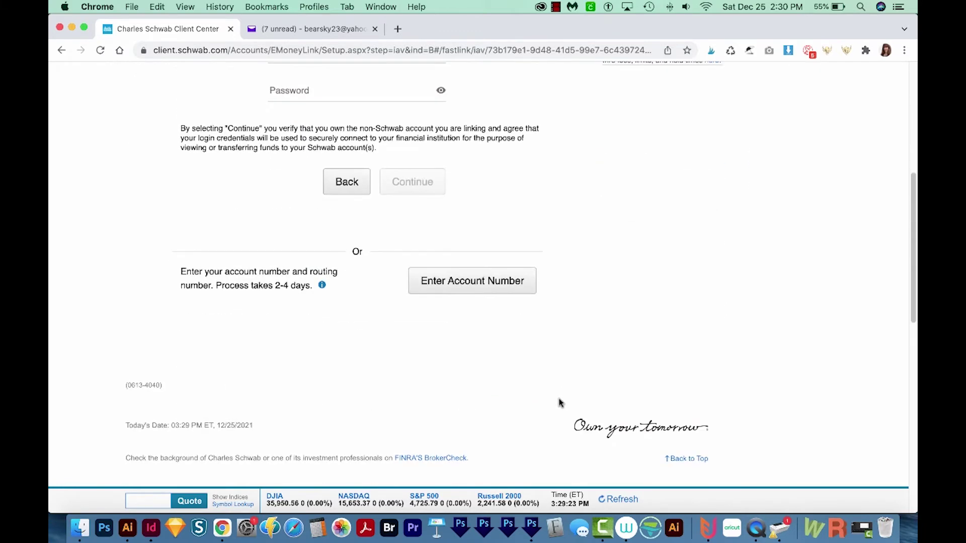
scroll(559, 402, "up", 1)
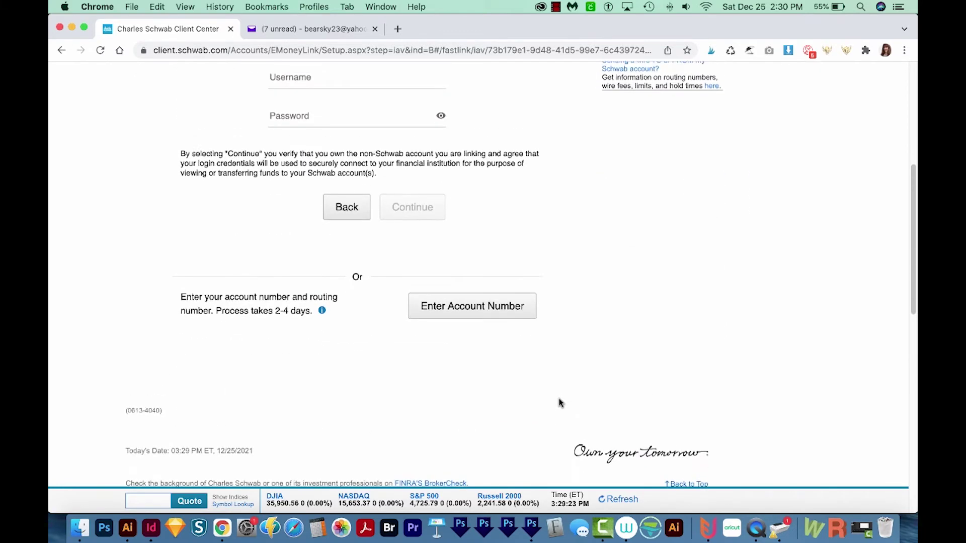
Choose the account-and-routing-number option and close the account type list without choosing.
left_click(482, 313)
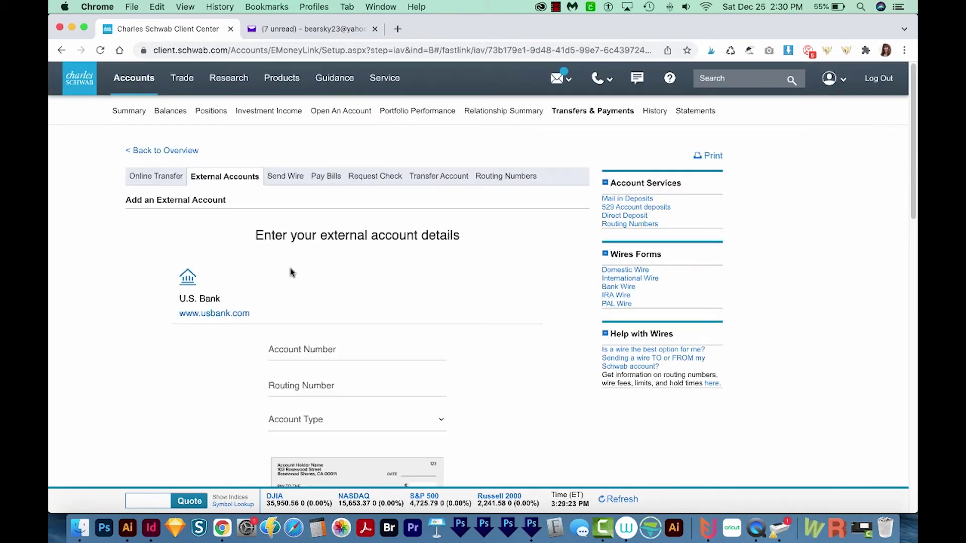
scroll(420, 347, "down", 1)
scroll(421, 346, "up", 4)
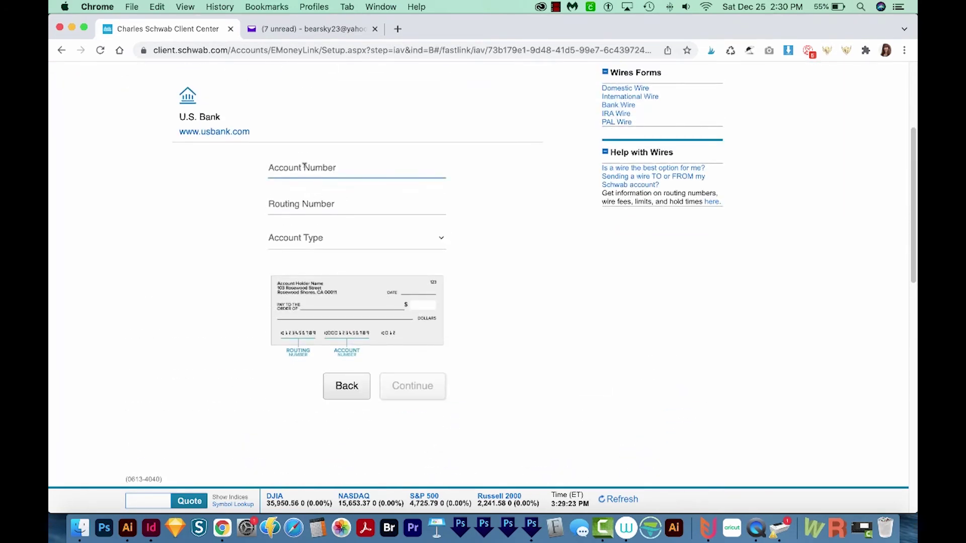
left_click(352, 247)
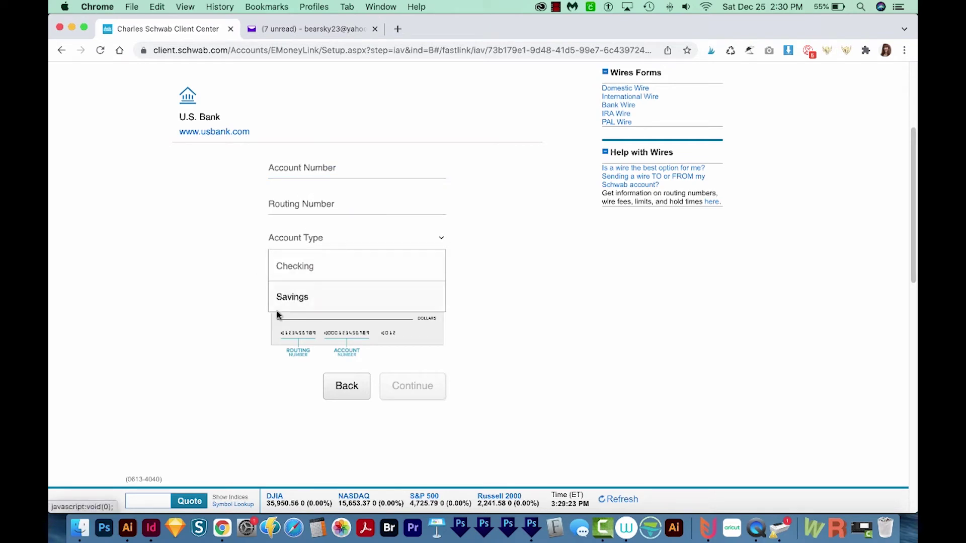
left_click(564, 402)
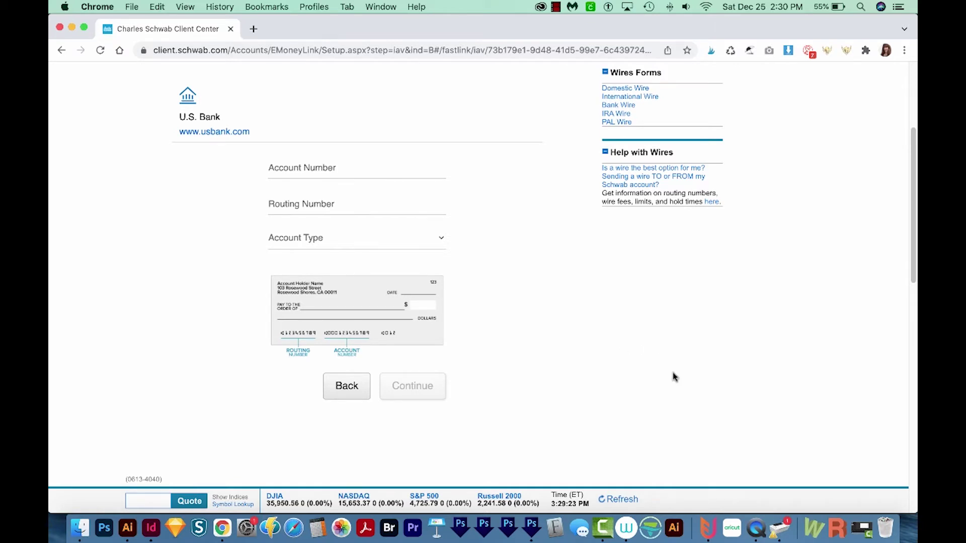
Go back to the External Accounts overview.
scroll(604, 393, "up", 3)
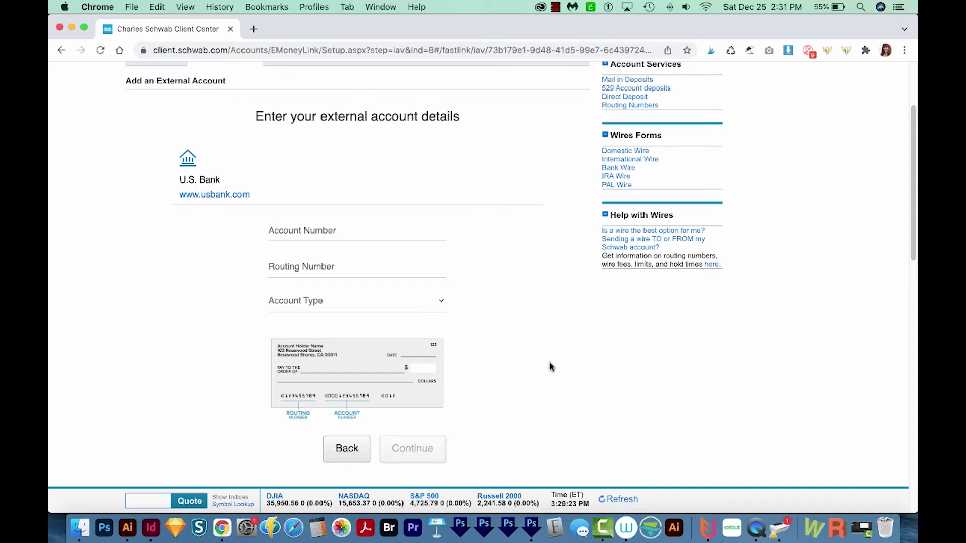
scroll(555, 365, "up", 3)
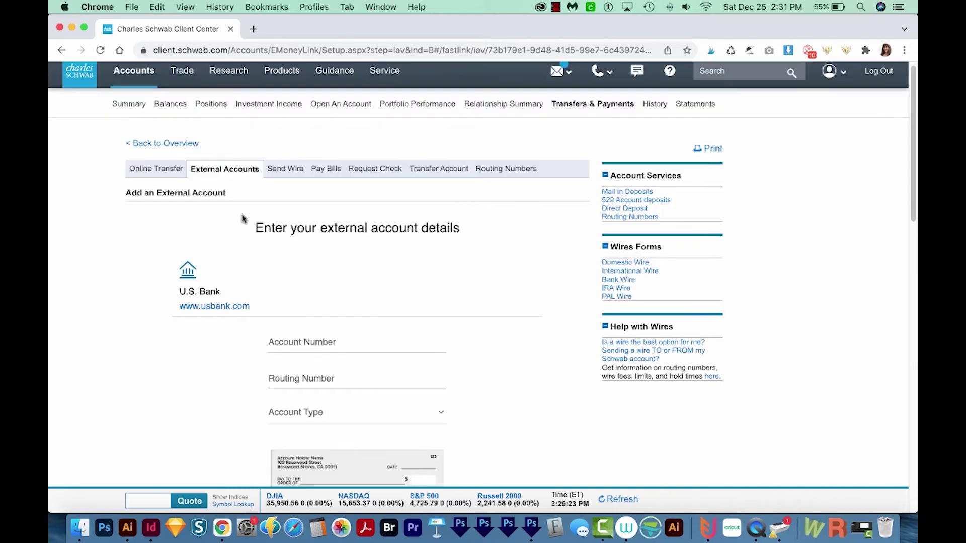
left_click(225, 171)
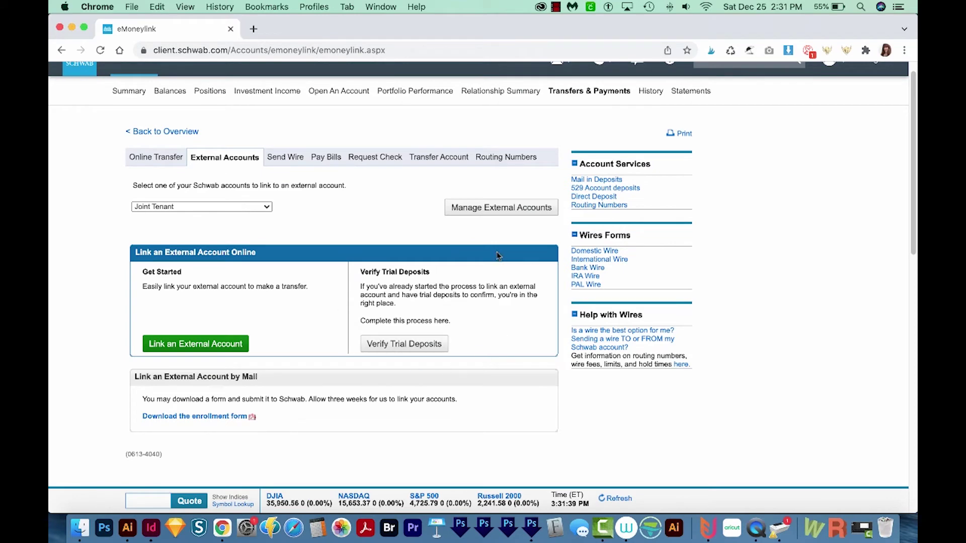
Check the Trial Deposit Status, then move to the Online Transfer setup.
left_click(416, 345)
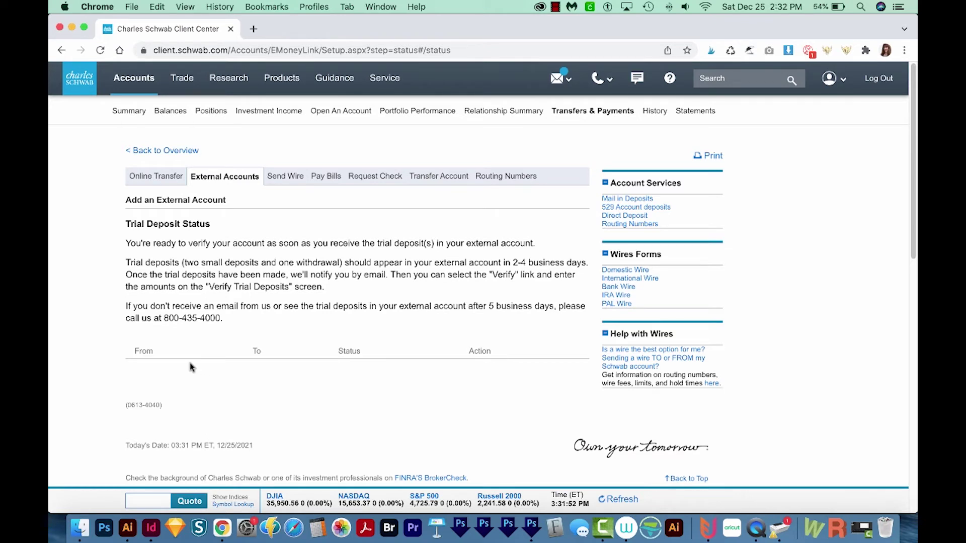
scroll(447, 401, "down", 2)
scroll(447, 401, "up", 2)
left_click(163, 179)
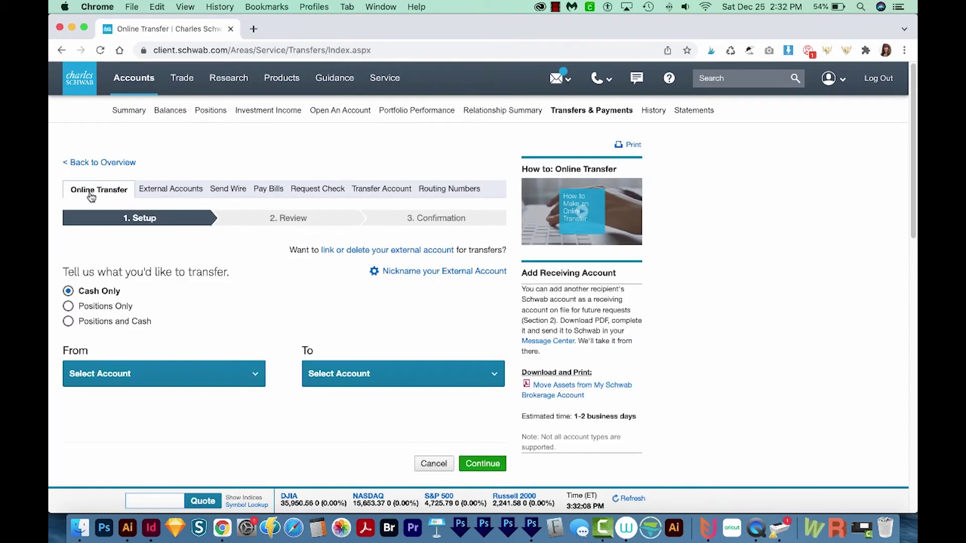
Scroll down the All-In-One trade ticket for the Roth Contributory IRA.
scroll(360, 337, "down", 3)
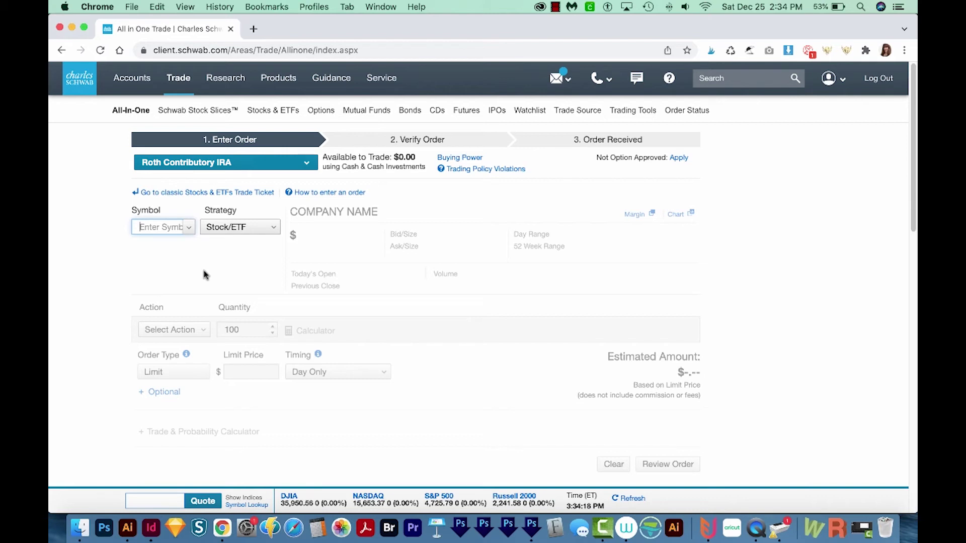
Enter SWTSX, Schwab Total Stock Market Index, on the ticket and select its $81.70 NAV.
type("swtsx")
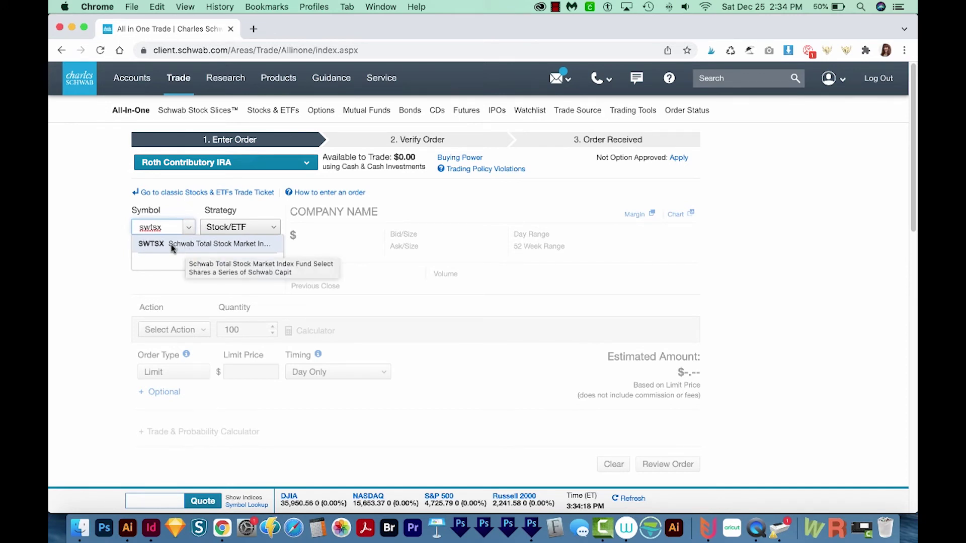
left_click(172, 248)
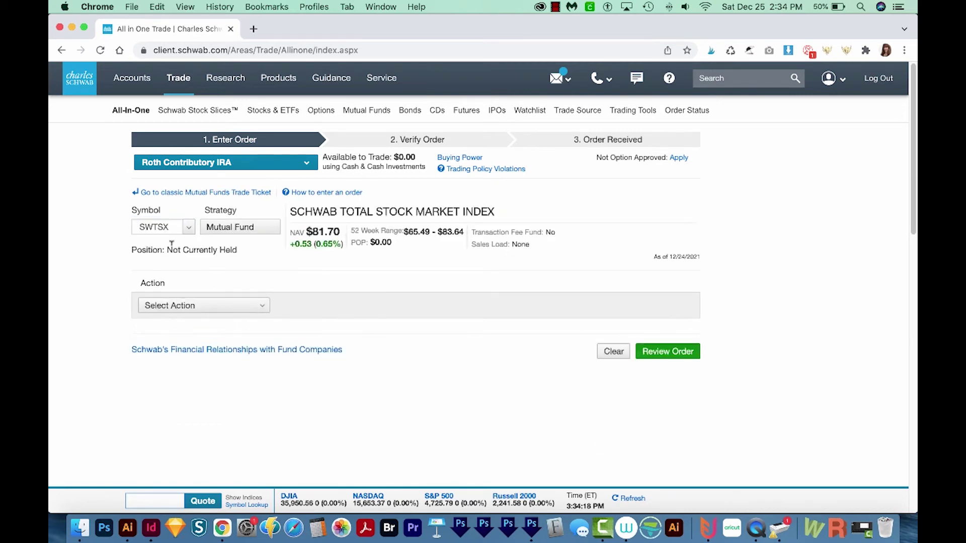
left_click_drag(305, 231, 341, 232)
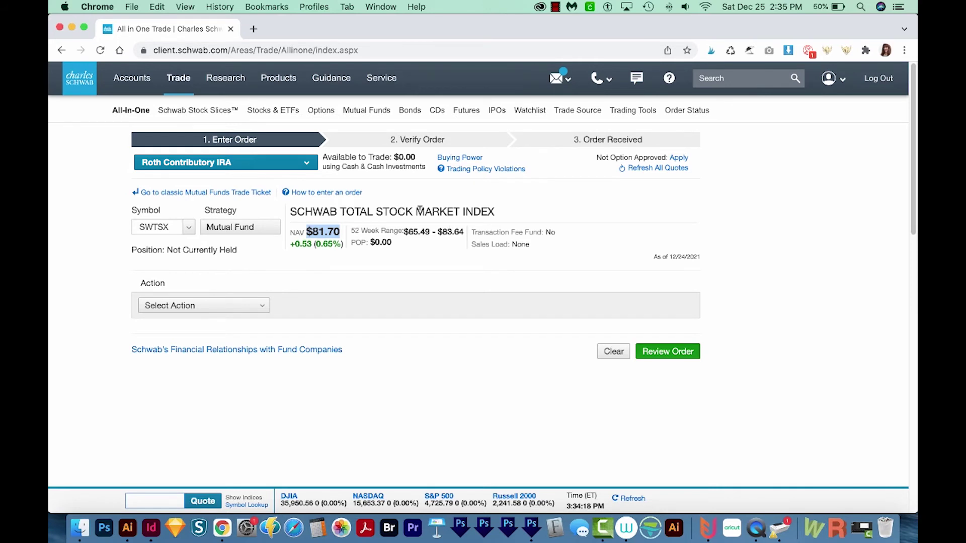
key("super+space")
Compute 6000 ÷ 81.70 in Calculator (about 73.44 shares), then return to the order ticket.
type("cal")
key("Return")
left_click(655, 239)
type("5")
key("BackSpace")
type("6000/")
type("81.")
type("70")
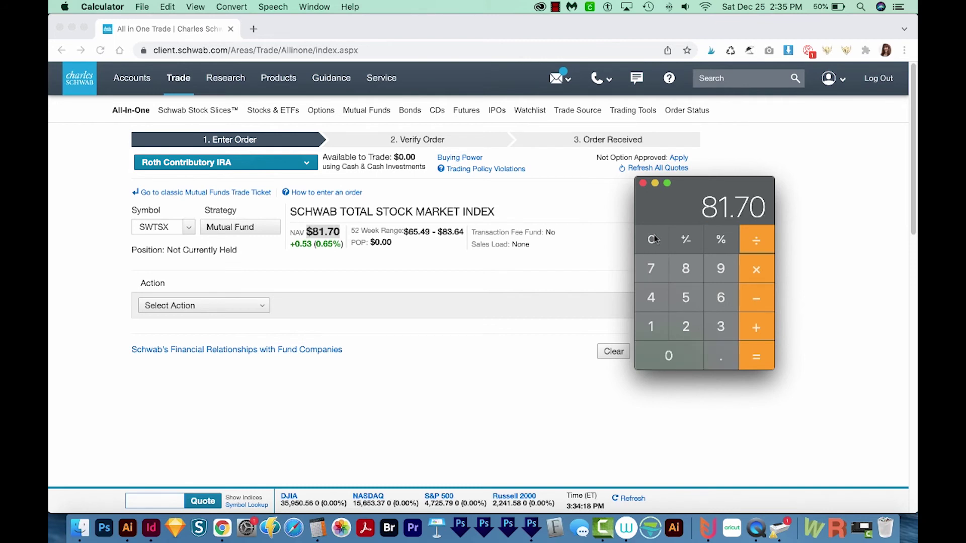
key("Return")
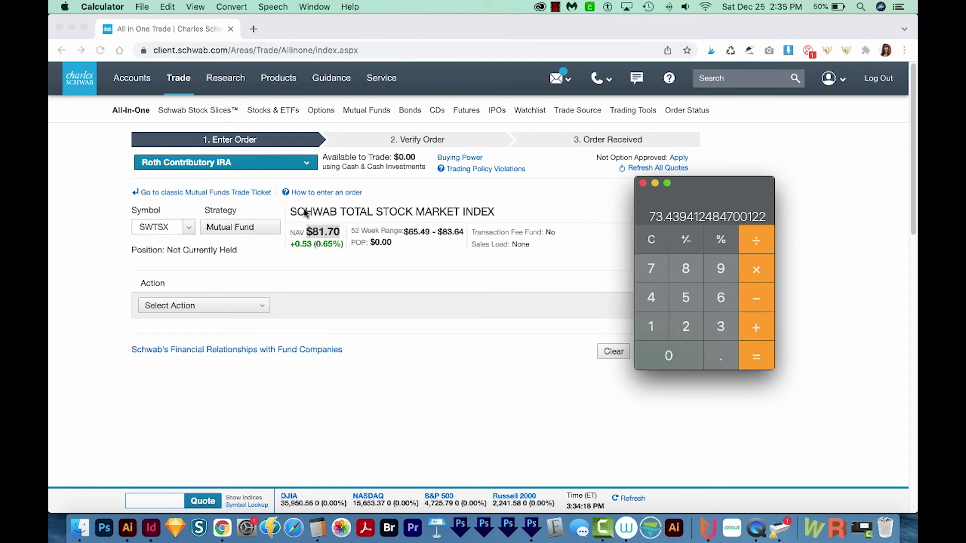
left_click(318, 296)
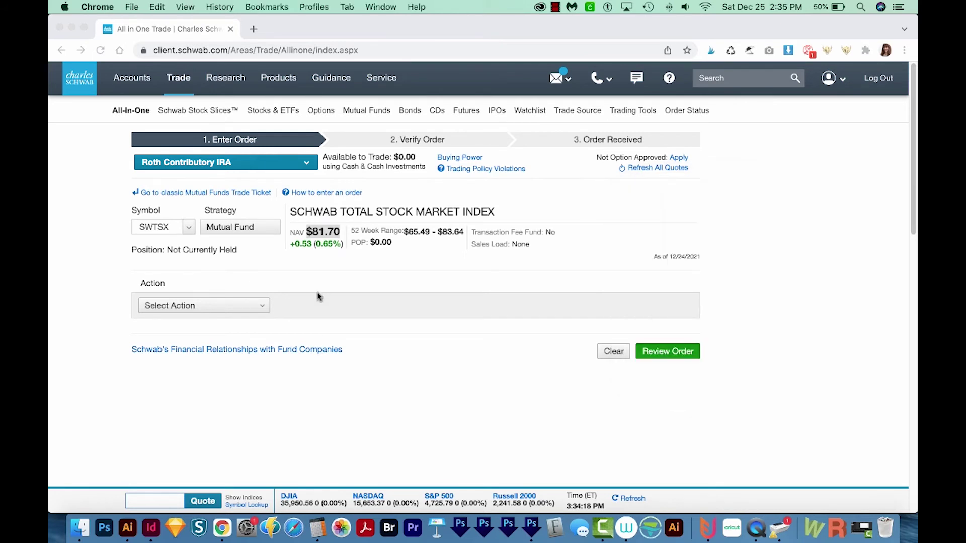
Enter a $6,000 SWTSX buy reinvesting dividends and capital gains, and submit it for review.
left_click(214, 307)
left_click(166, 320)
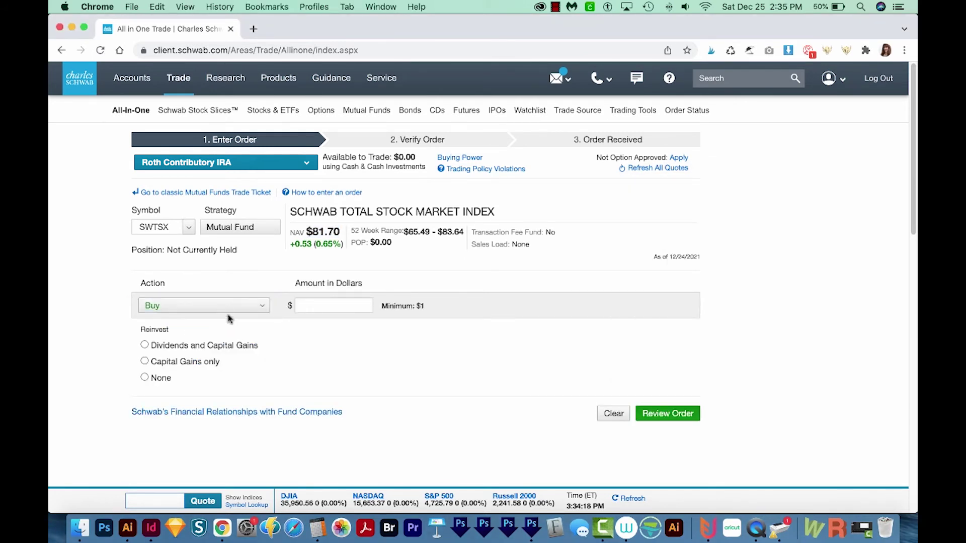
left_click(311, 303)
left_click(312, 303)
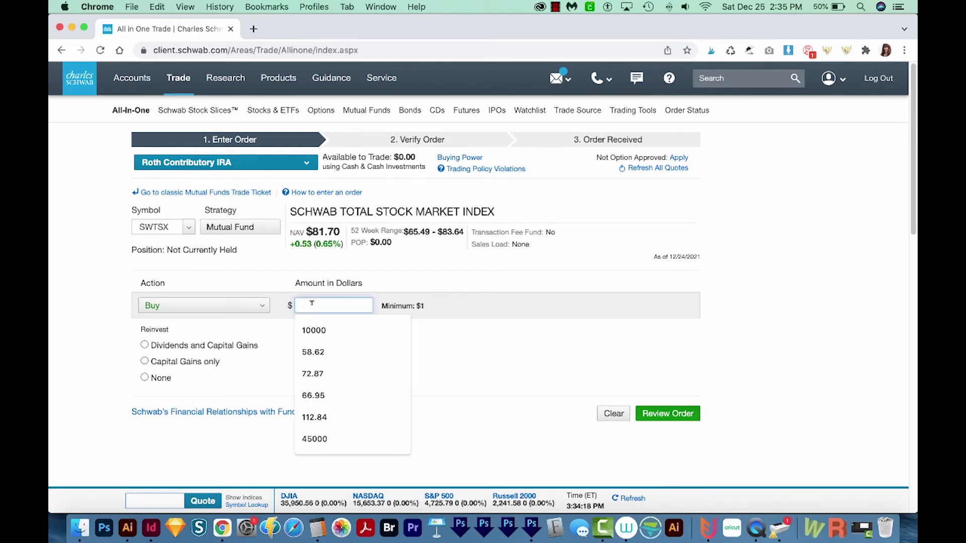
type("6000")
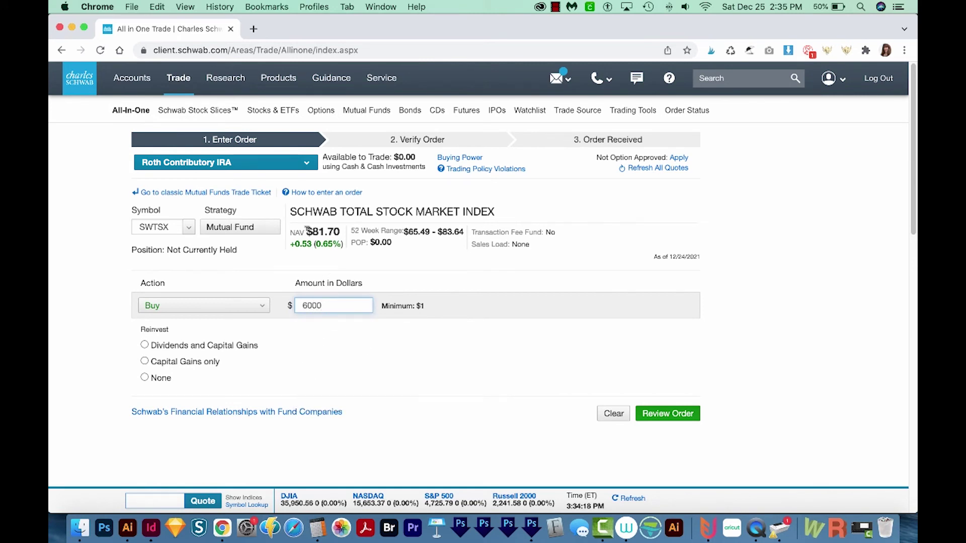
left_click(144, 345)
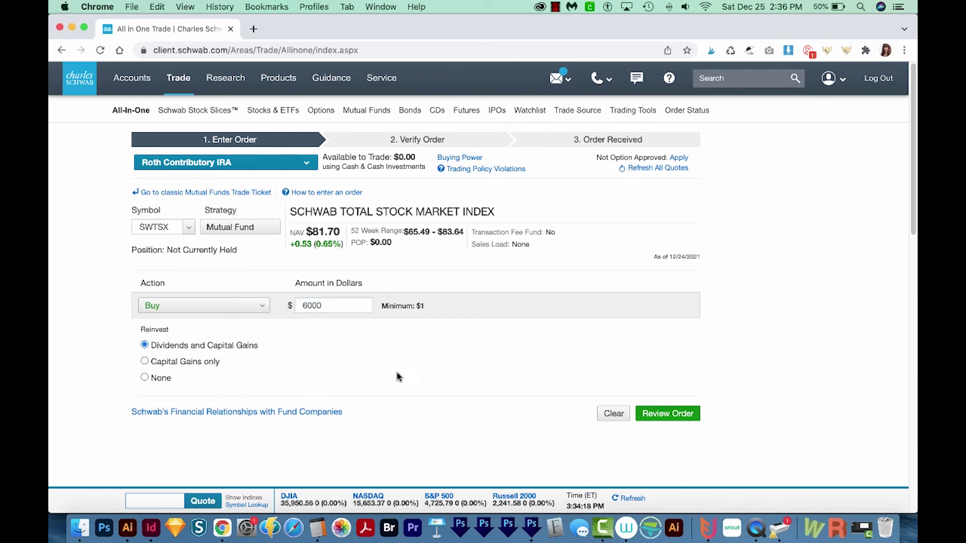
left_click(671, 418)
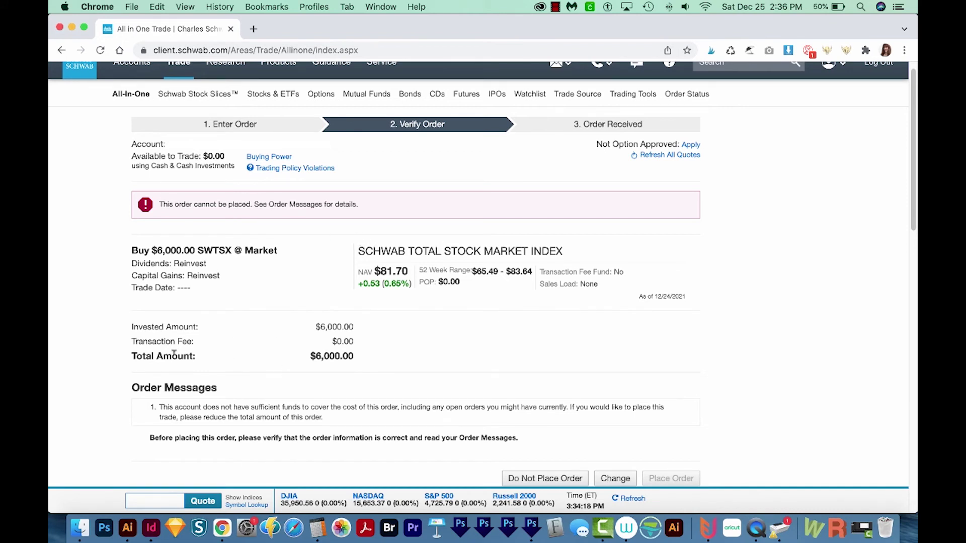
left_click_drag(312, 356, 357, 358)
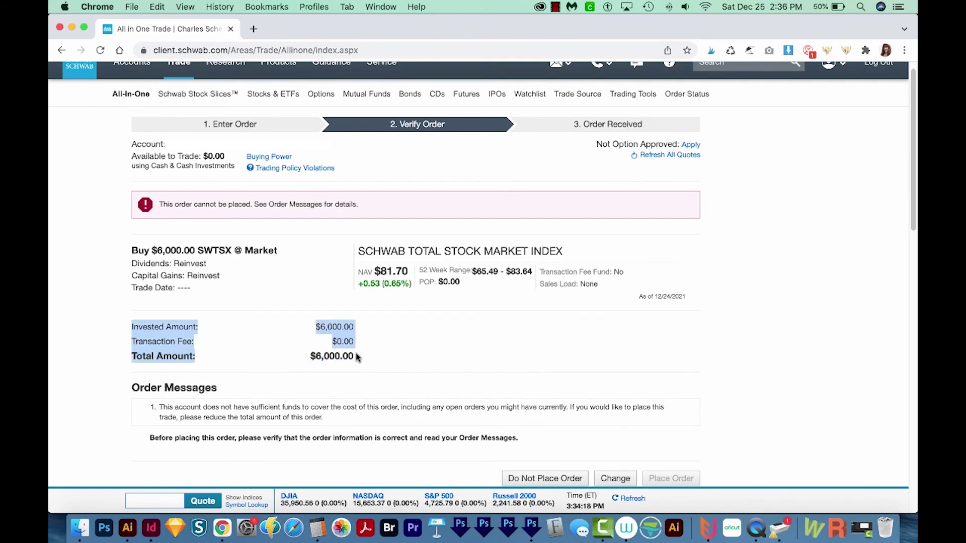
left_click_drag(197, 250, 231, 250)
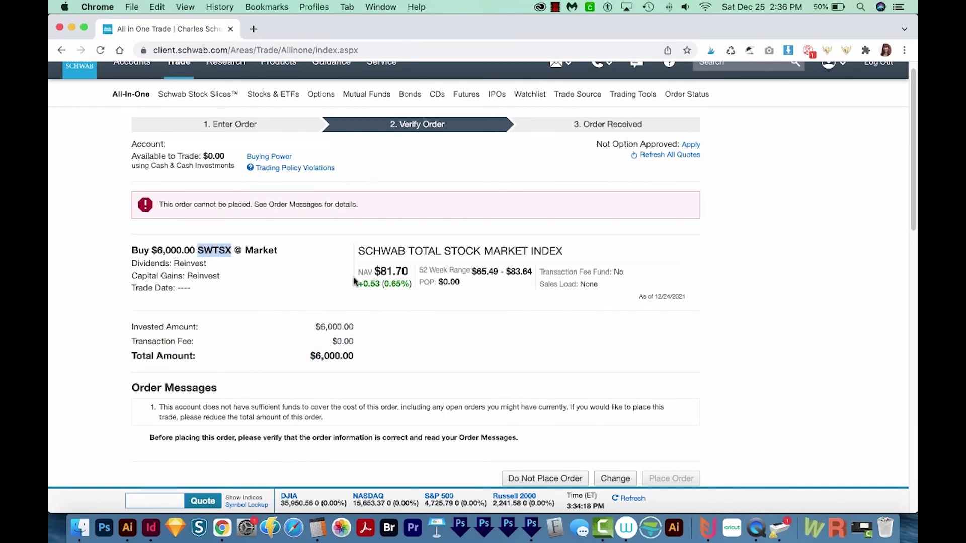
left_click(275, 250)
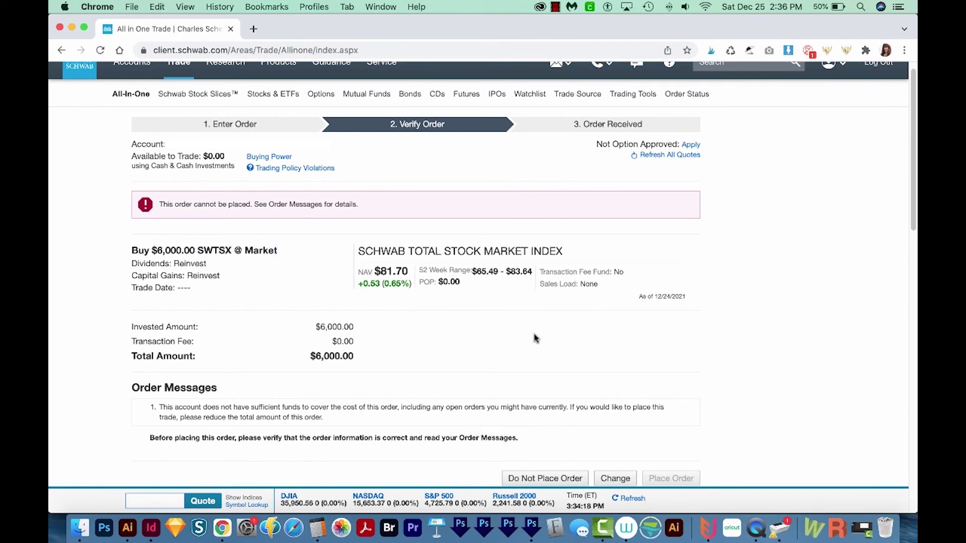
scroll(657, 347, "down", 3)
mouse_move(690, 321)
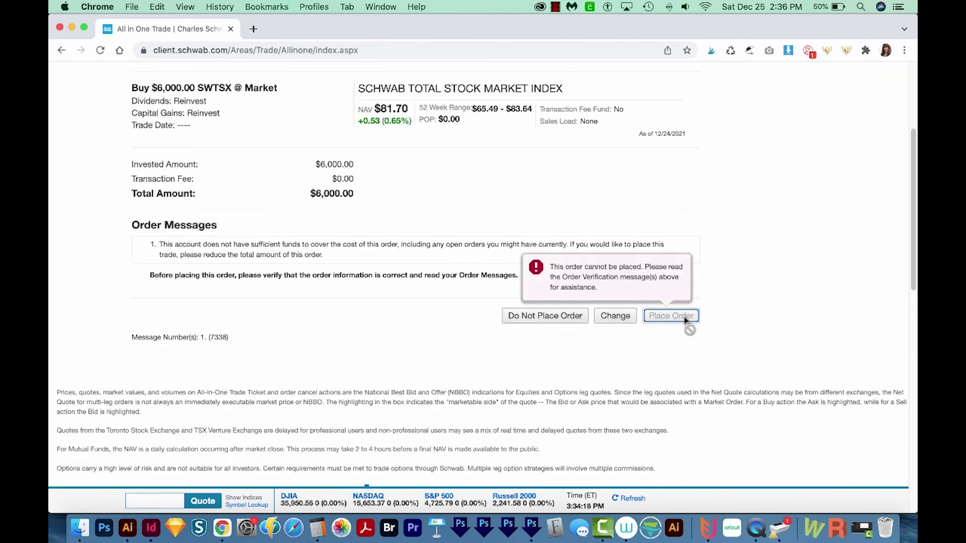
scroll(493, 342, "up", 2)
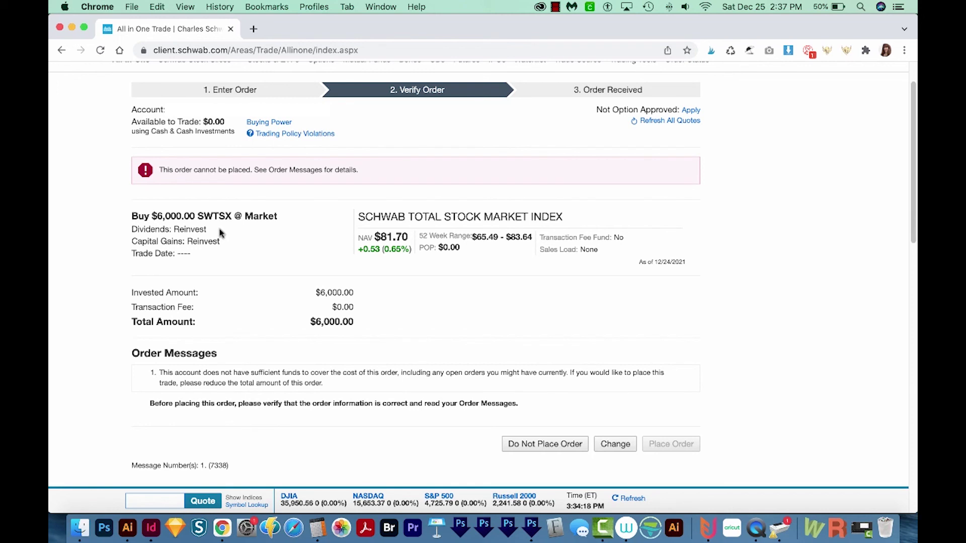
left_click_drag(195, 213, 228, 212)
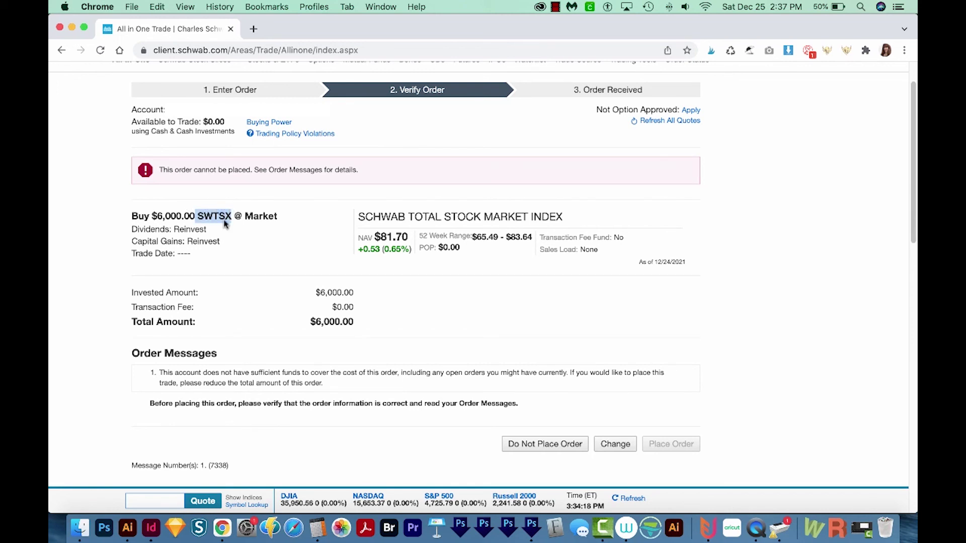
left_click(263, 246)
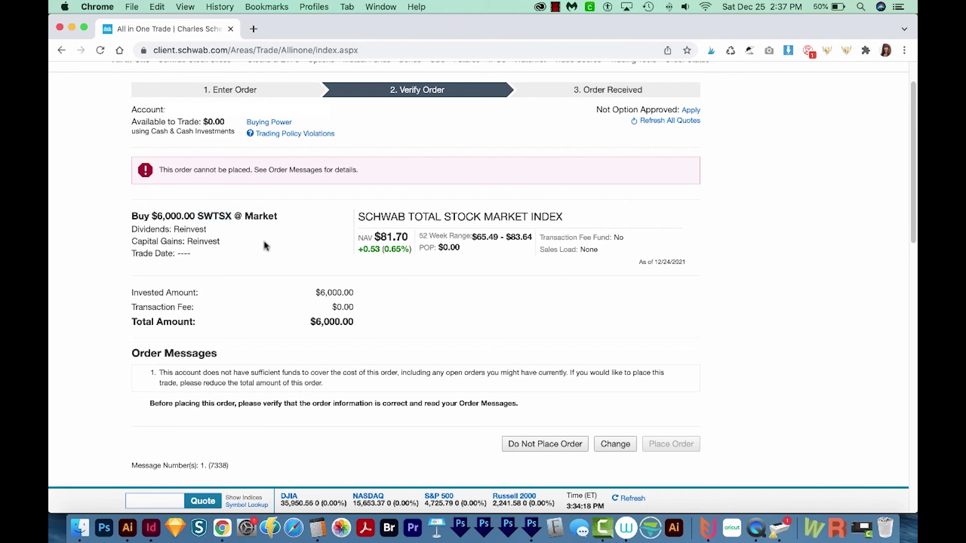
scroll(449, 330, "up", 2)
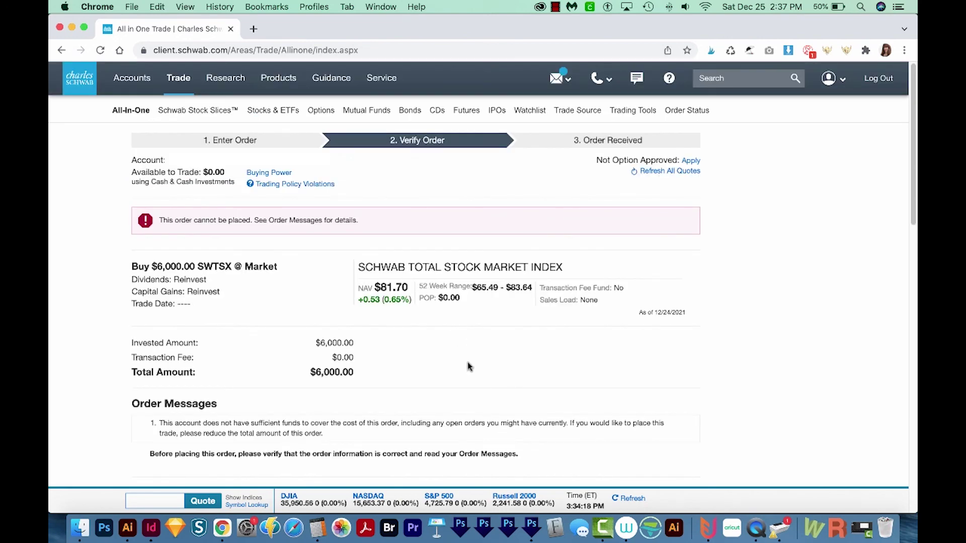